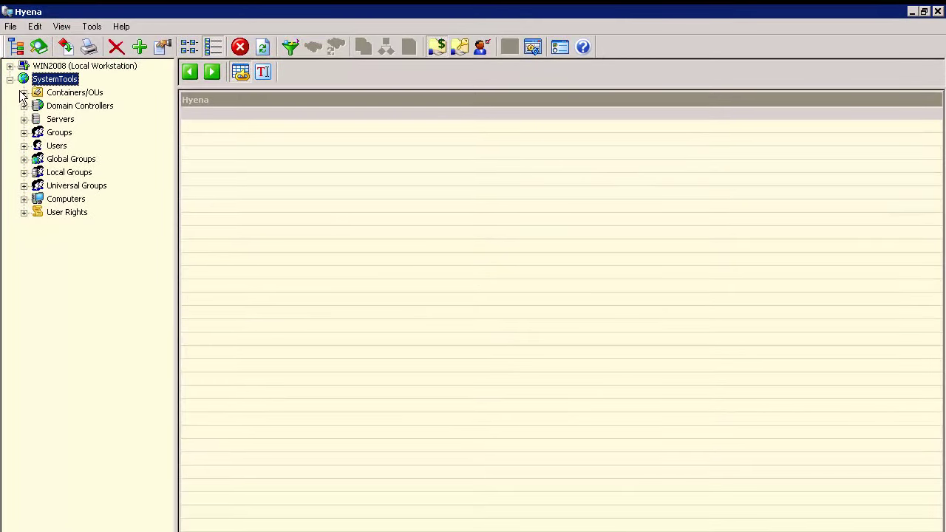
Browse the Containers/OUs, Groups and Computers nodes, then list the domain's 39 user accounts.
click(24, 93)
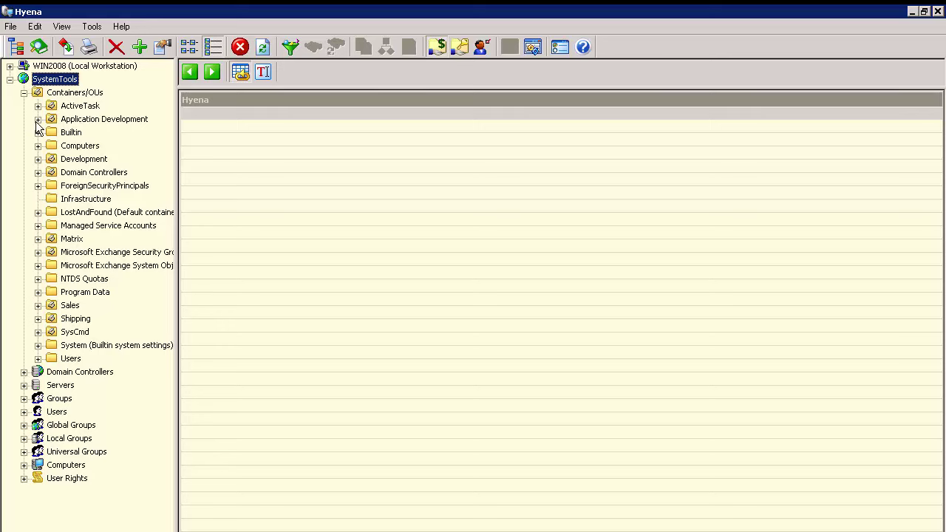
click(37, 119)
click(38, 119)
click(23, 92)
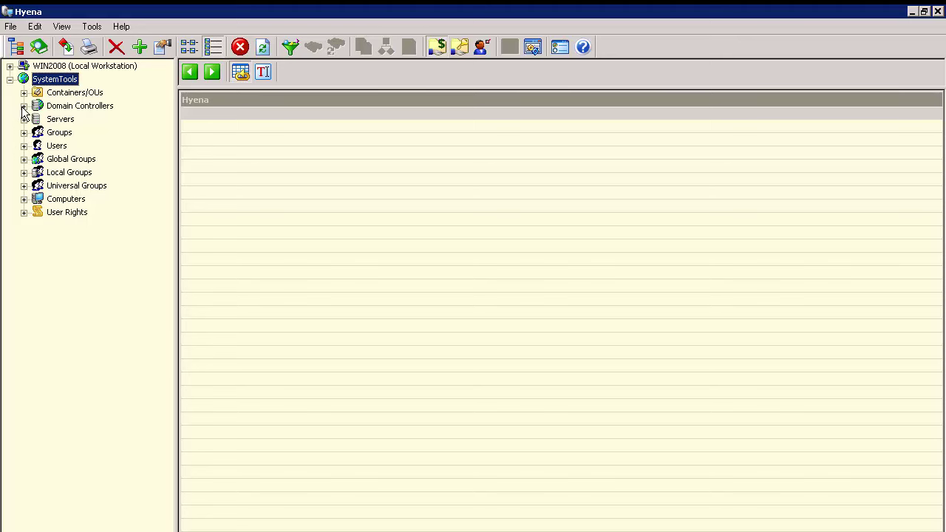
click(57, 134)
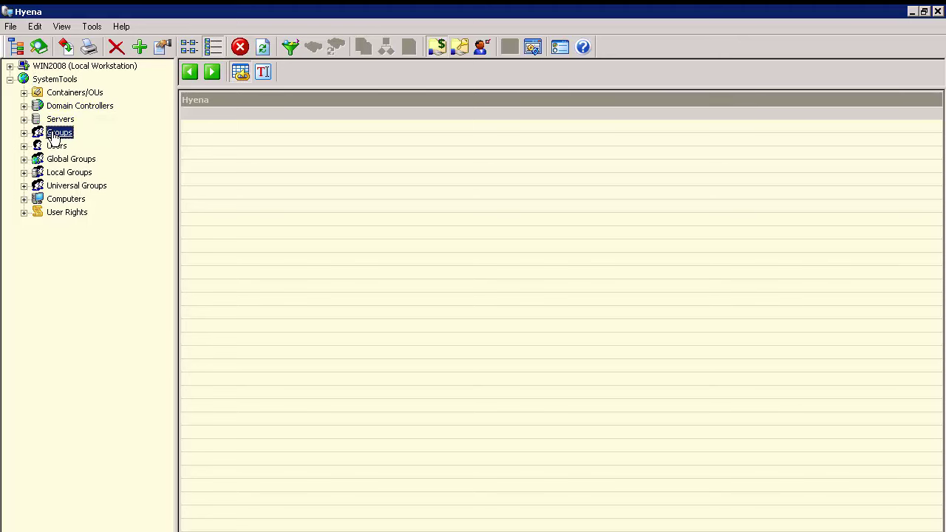
click(62, 201)
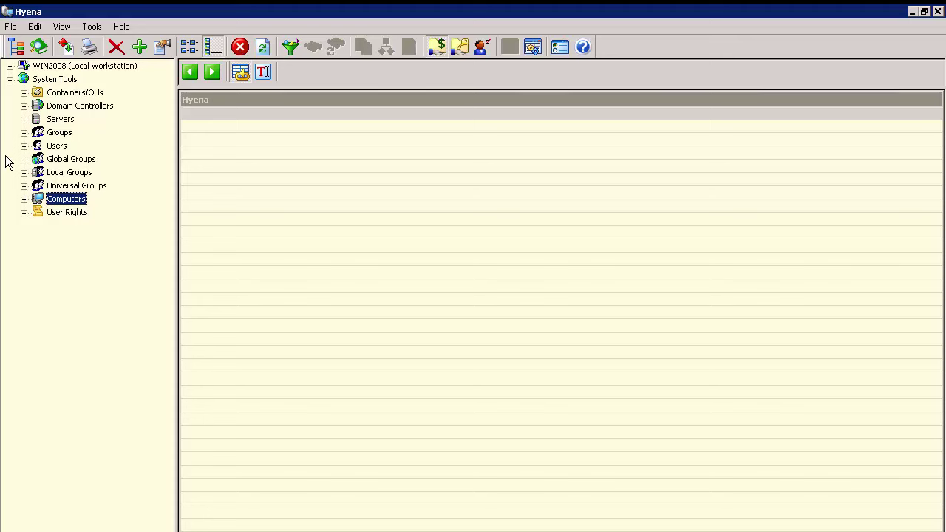
click(57, 146)
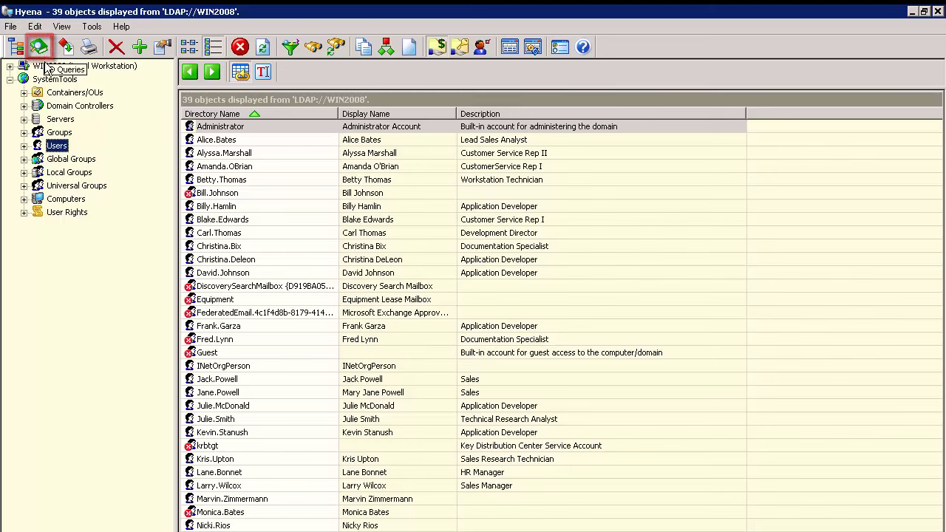
Open Select / Customize Query for Users and enlarge the Active Directory Queries dialog.
right_click(62, 147)
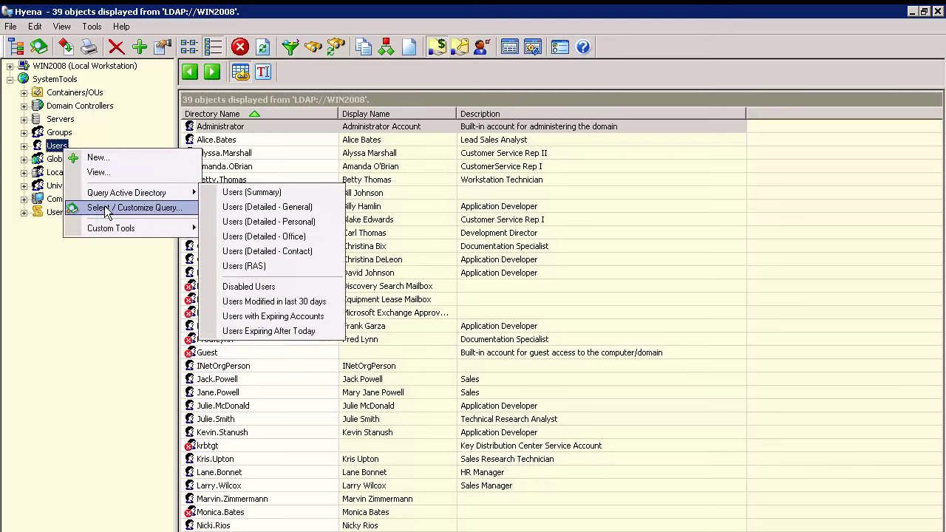
click(105, 208)
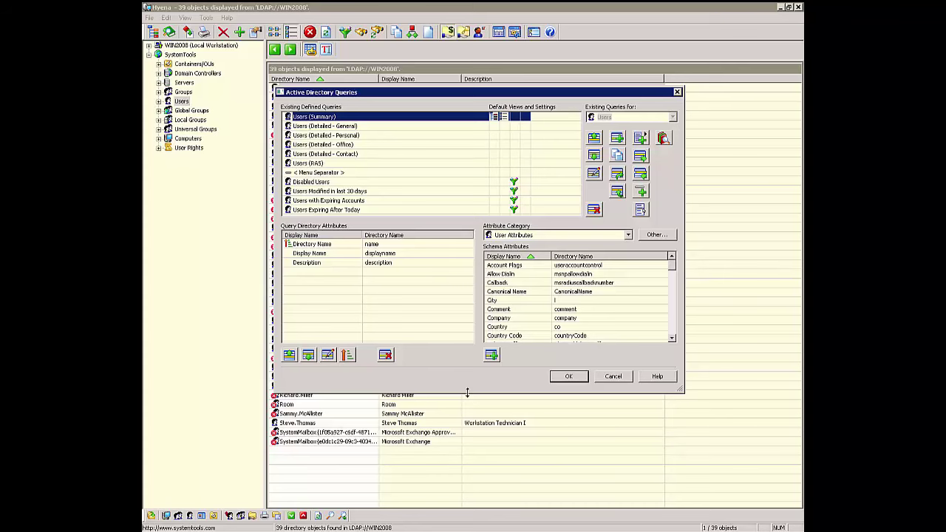
drag(469, 393, 472, 441)
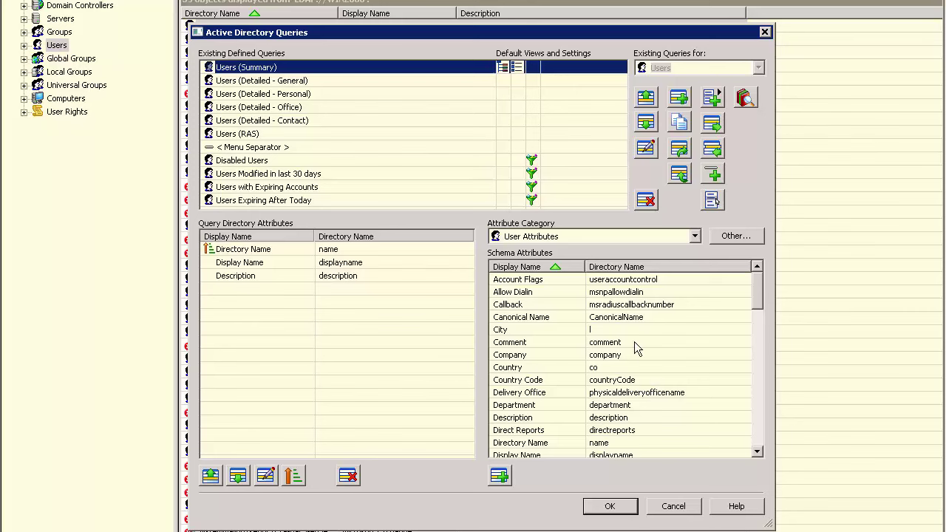
Add the employeeid attribute to Users (Summary), placed right after Directory Name, and save.
drag(757, 287, 756, 320)
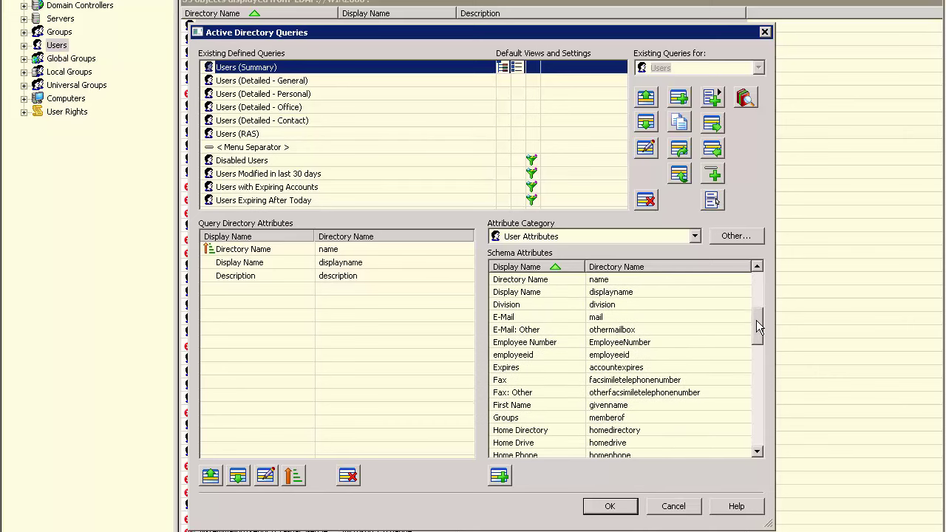
click(628, 355)
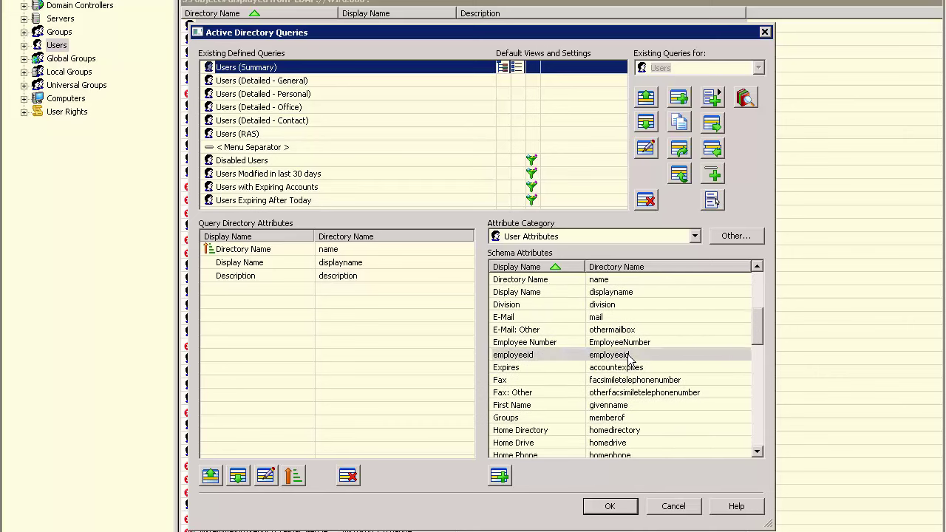
click(500, 476)
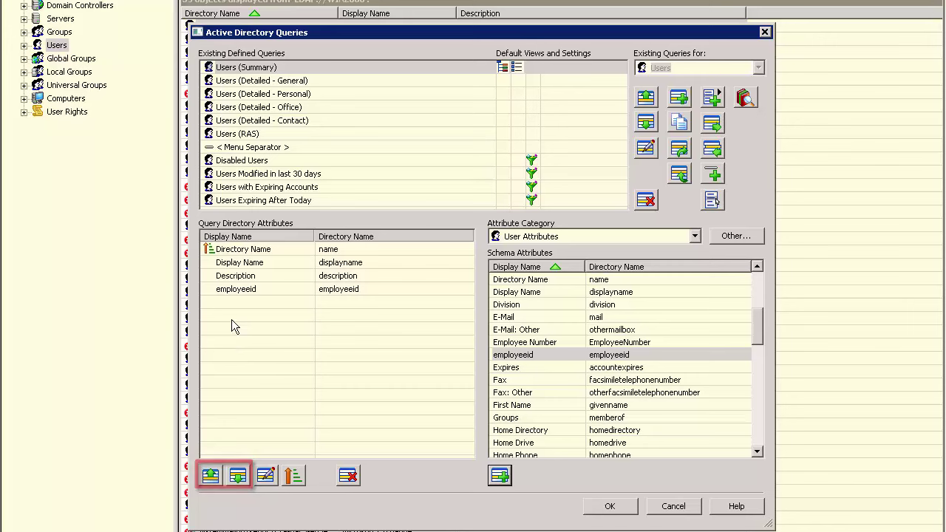
click(229, 291)
click(211, 475)
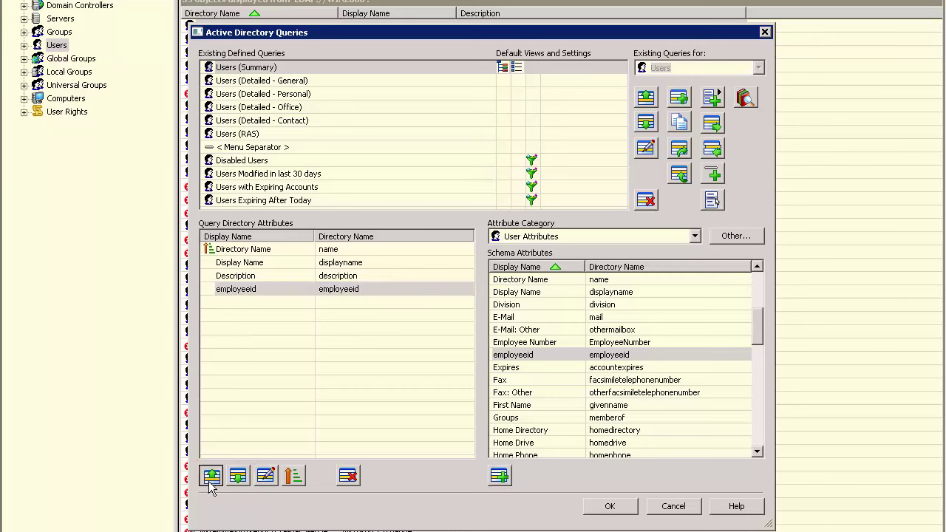
click(210, 476)
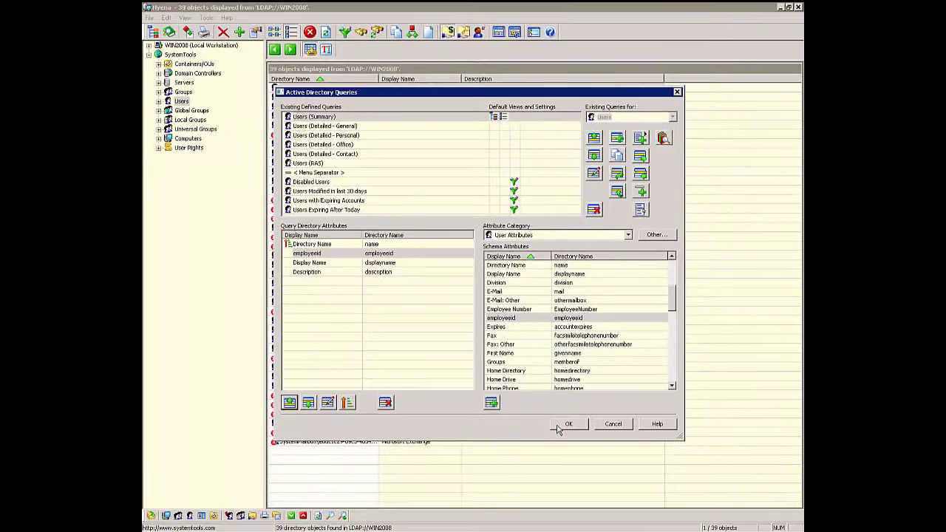
click(589, 496)
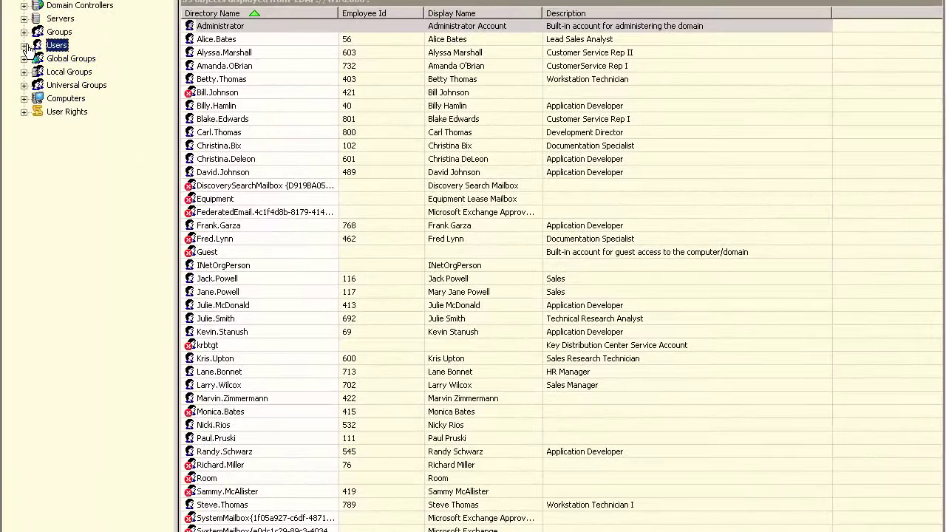
Expand the Users tree node to show each account labelled with its employee ID.
click(60, 61)
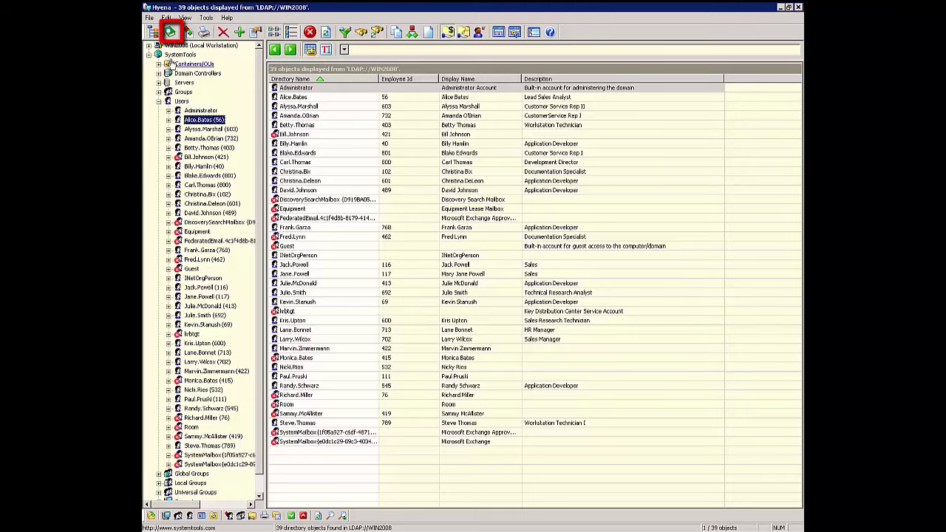
Reopen the queries dialog and move Display Name above Employee Id in Users (Summary).
click(171, 33)
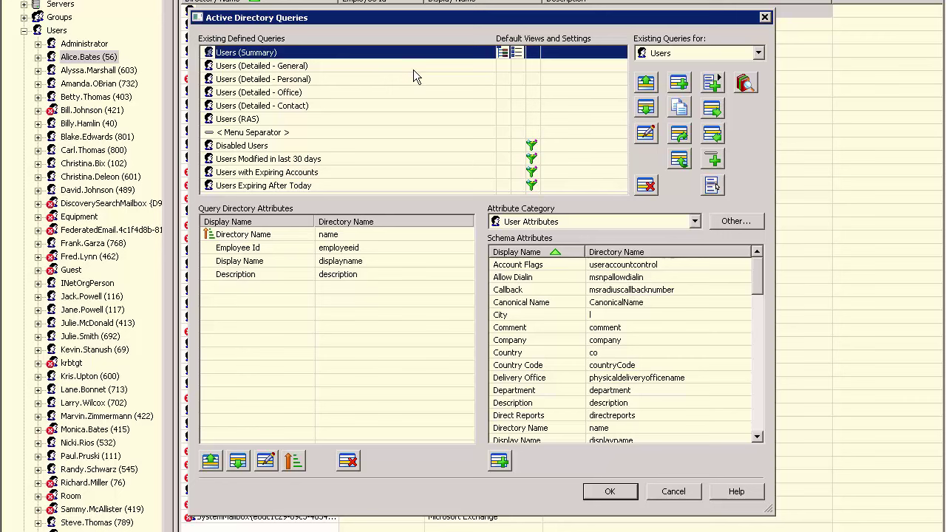
click(250, 261)
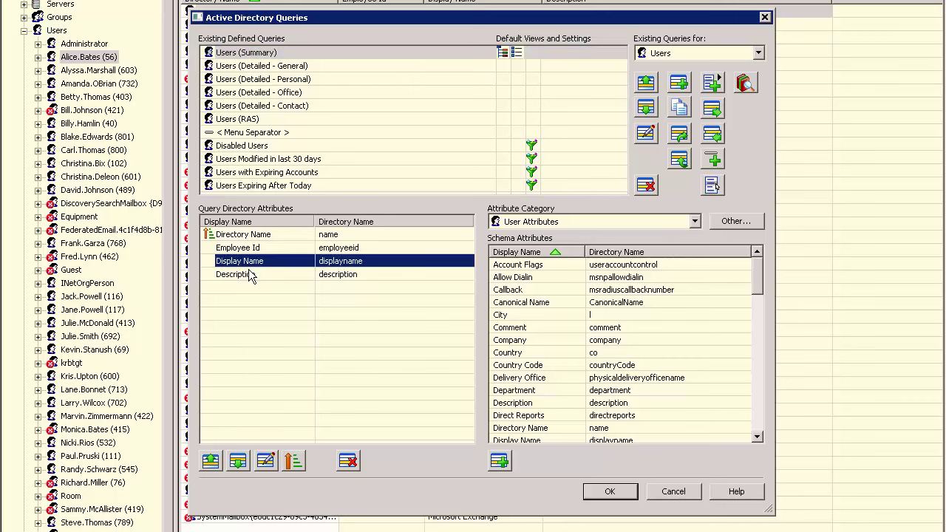
click(212, 463)
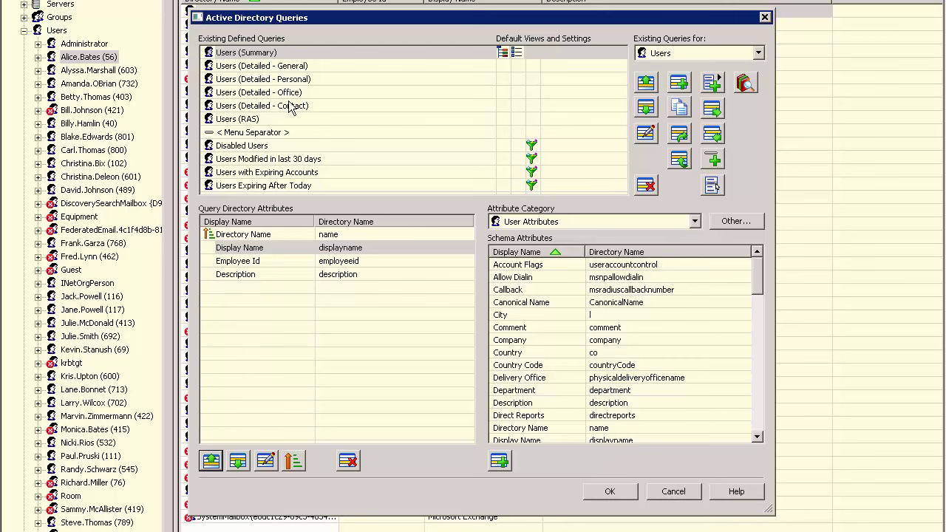
click(349, 53)
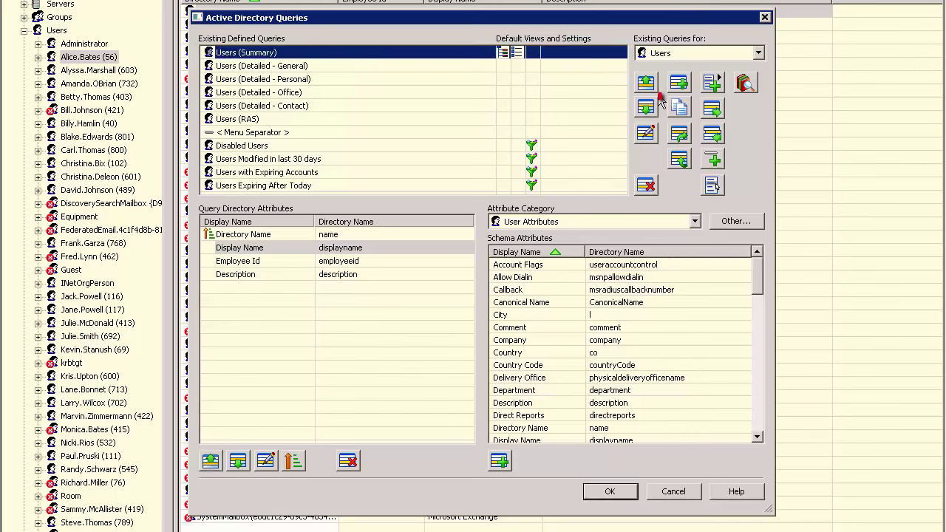
Copy Users (Summary), rename the copy 'Users (Left Tree Window)' and assign it to the Tree window.
click(681, 111)
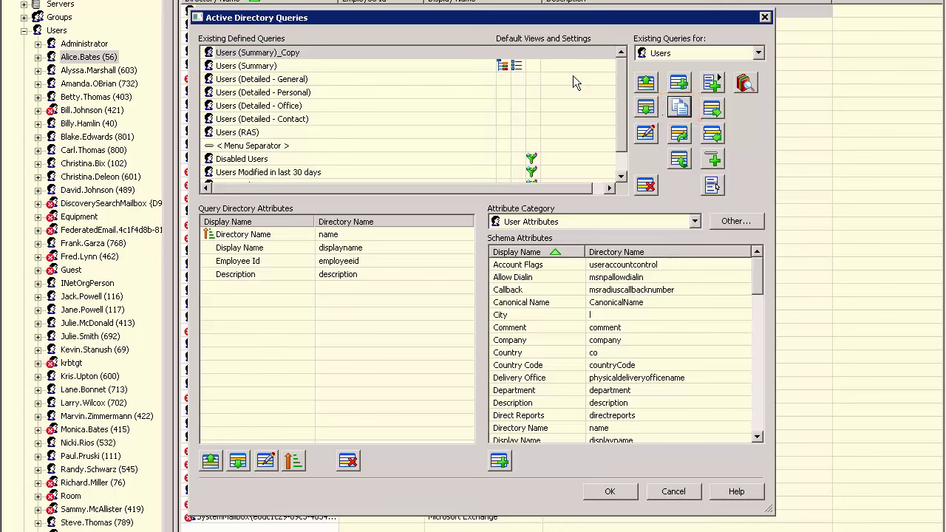
click(463, 51)
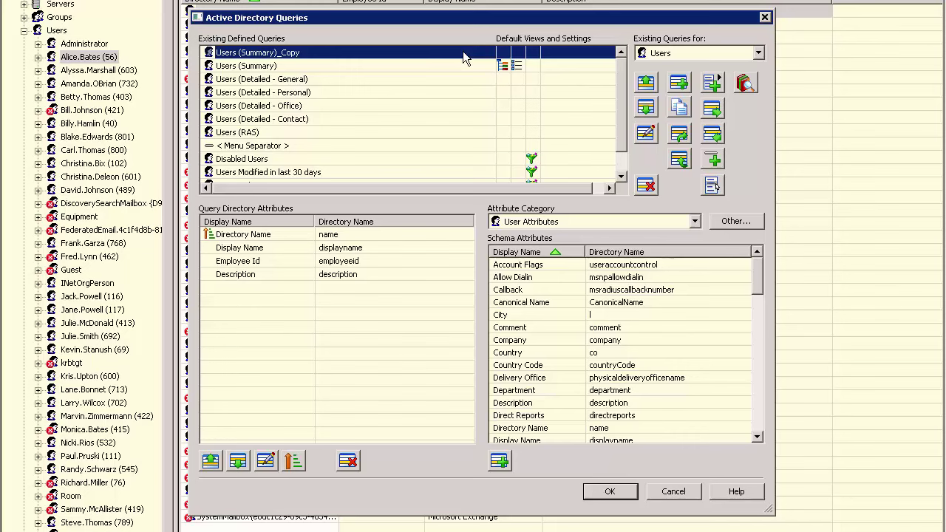
click(646, 134)
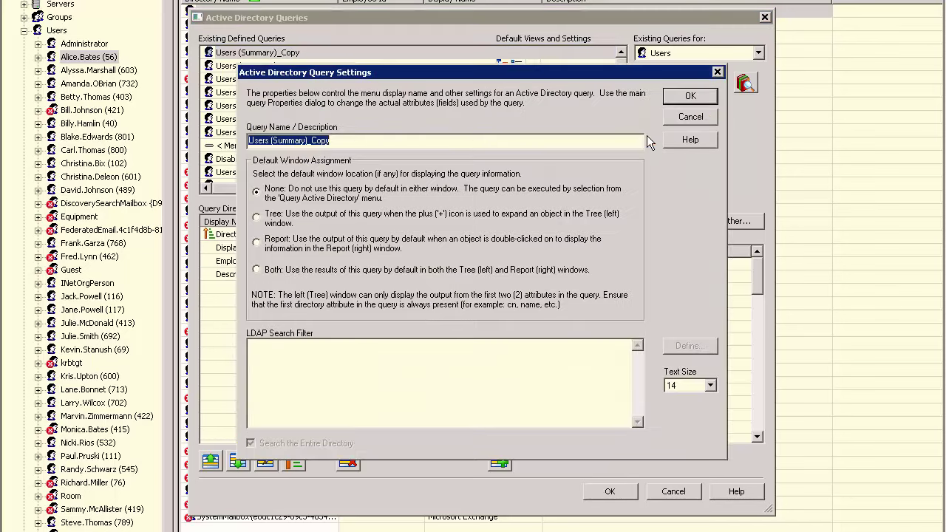
click(400, 140)
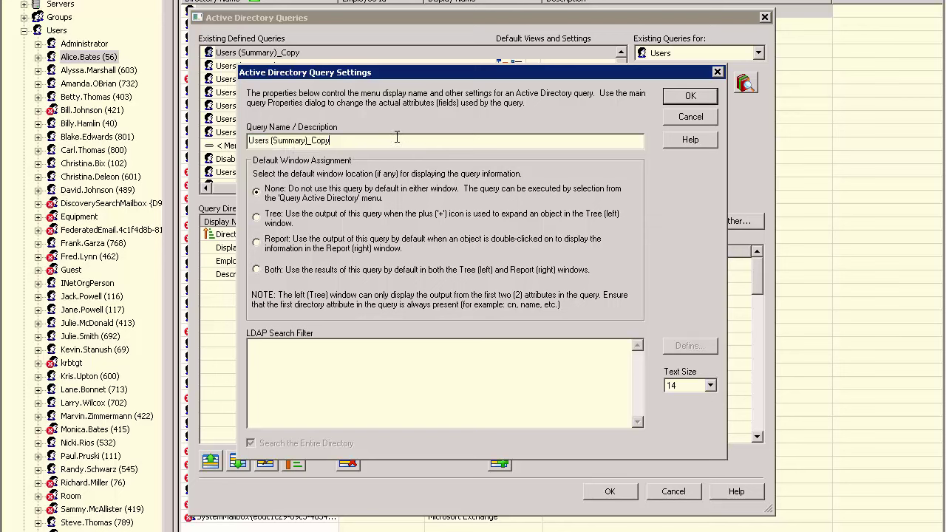
key(BackSpace)
key(BackSpace)
key(BackSpace)
key(BackSpace)
key(BackSpace)
key(BackSpace)
key(BackSpace)
key(BackSpace)
key(BackSpace)
key(BackSpace)
key(BackSpace)
key(BackSpace)
key(BackSpace)
text(Left Tree Window))
click(255, 216)
click(671, 95)
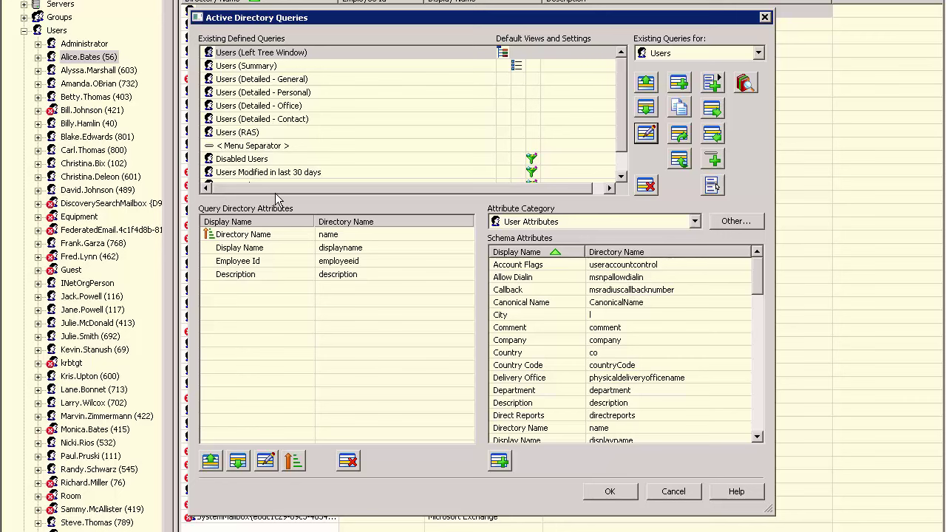
Remove Employee Id and Description from the Users (Left Tree Window) query.
click(242, 262)
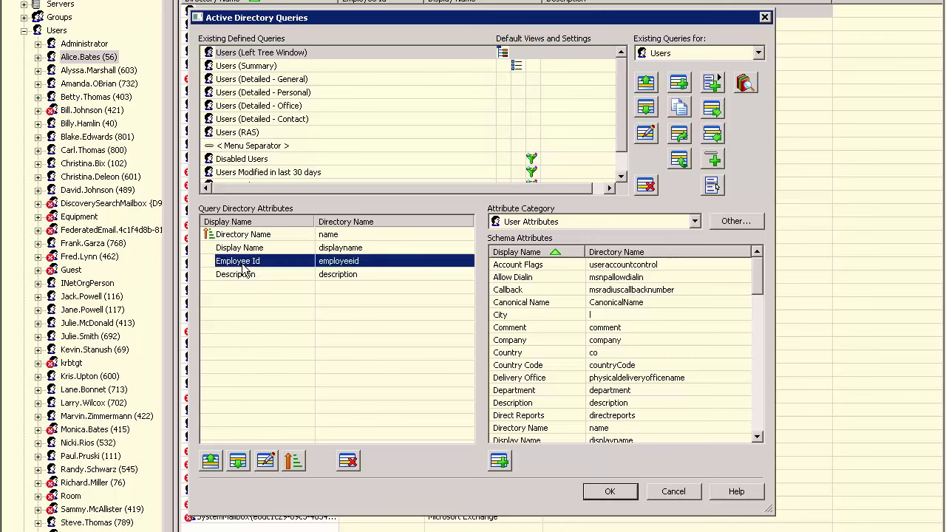
shift+click(238, 273)
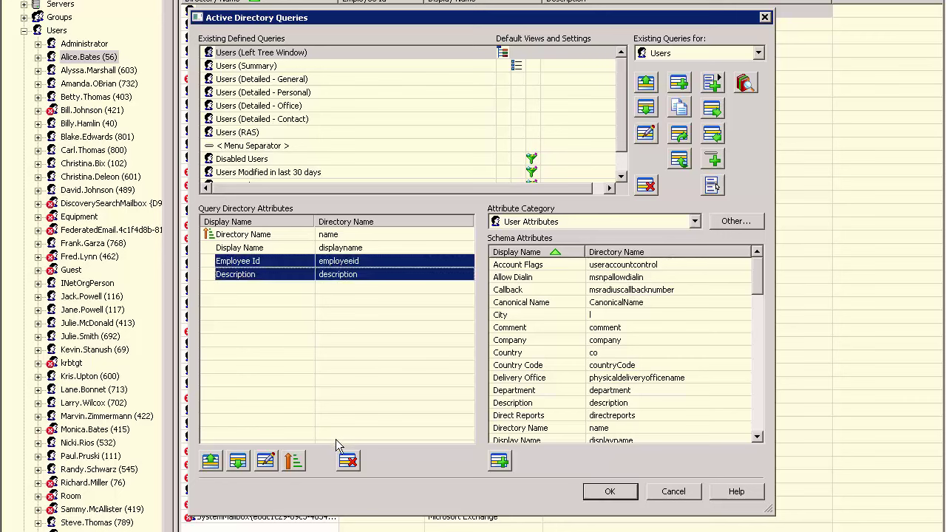
click(346, 460)
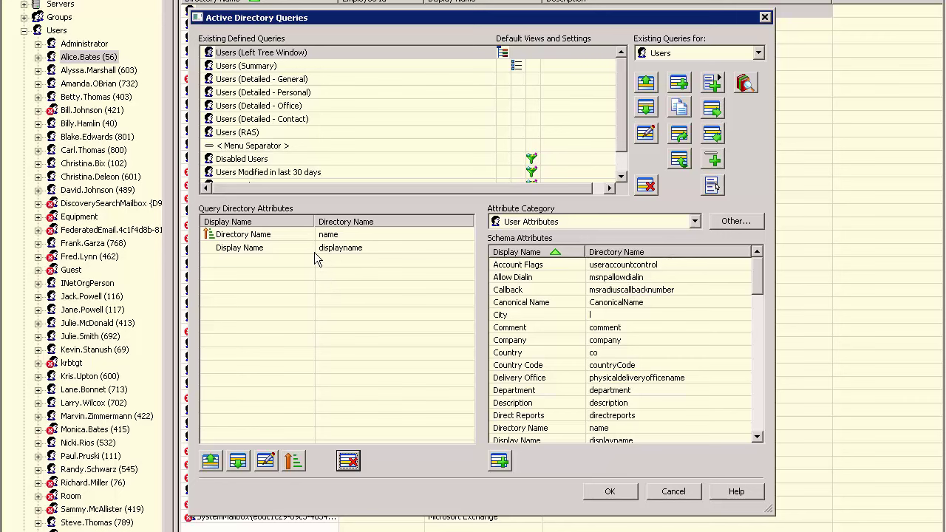
Open the Users (Summary) query settings to edit its name.
click(357, 65)
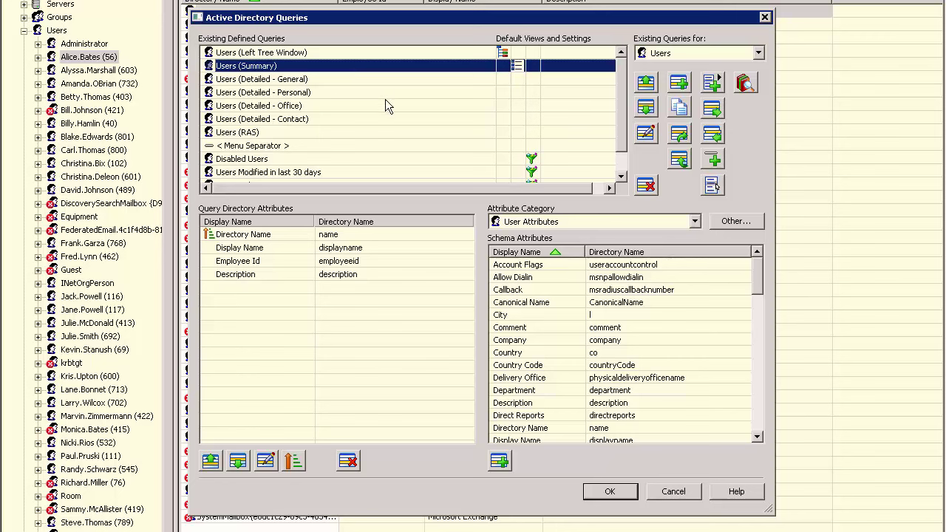
click(642, 135)
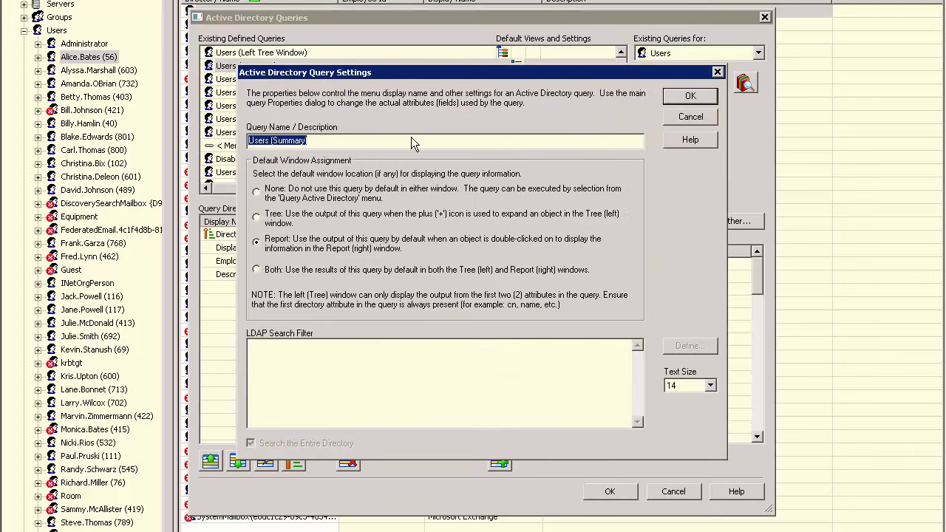
click(329, 142)
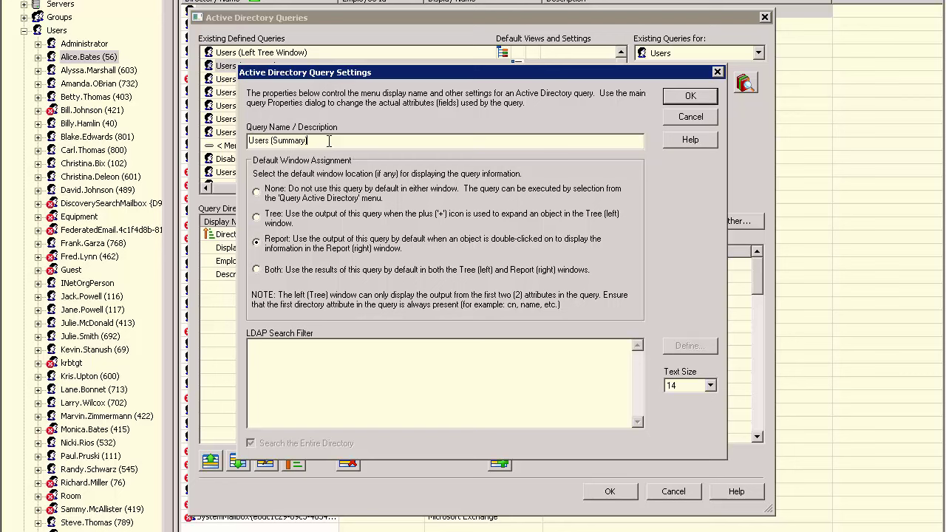
Rename the query from Users (Summary) to 'Users (Right List Window)'.
key(BackSpace)
key(BackSpace)
key(BackSpace)
key(BackSpace)
key(BackSpace)
key(BackSpace)
key(BackSpace)
key(BackSpace)
text(Right List Window))
Save the renamed query and move Employee Id above Display Name.
click(690, 97)
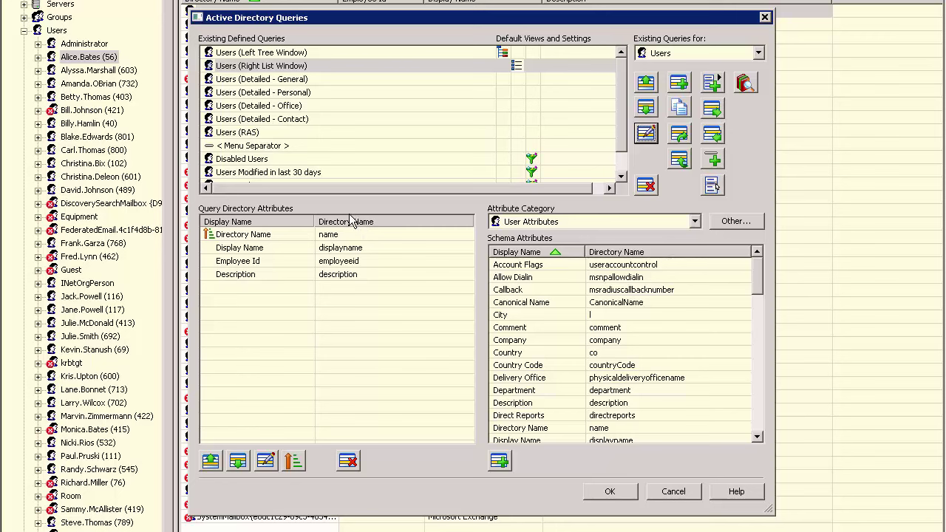
click(242, 262)
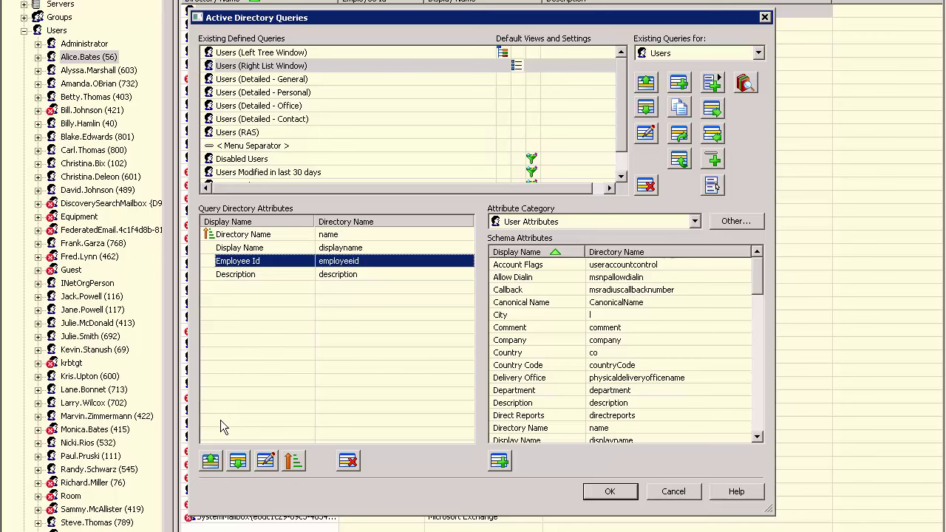
click(211, 461)
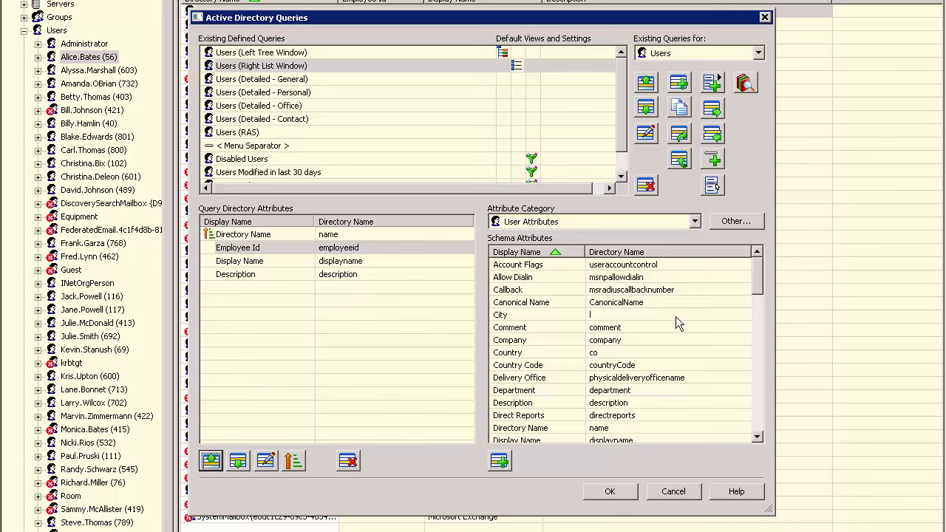
Add the Expires attribute to Users (Right List Window) and start a new query.
drag(755, 282, 752, 312)
click(584, 365)
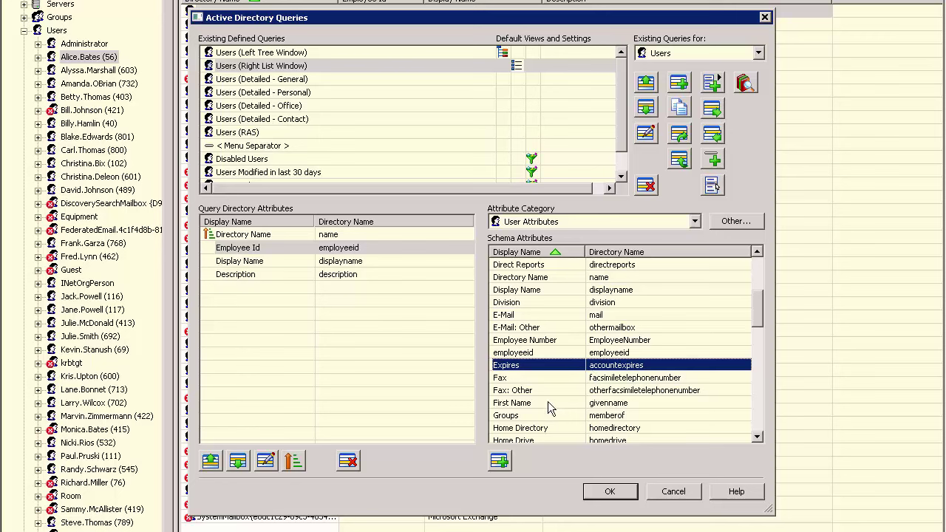
click(503, 466)
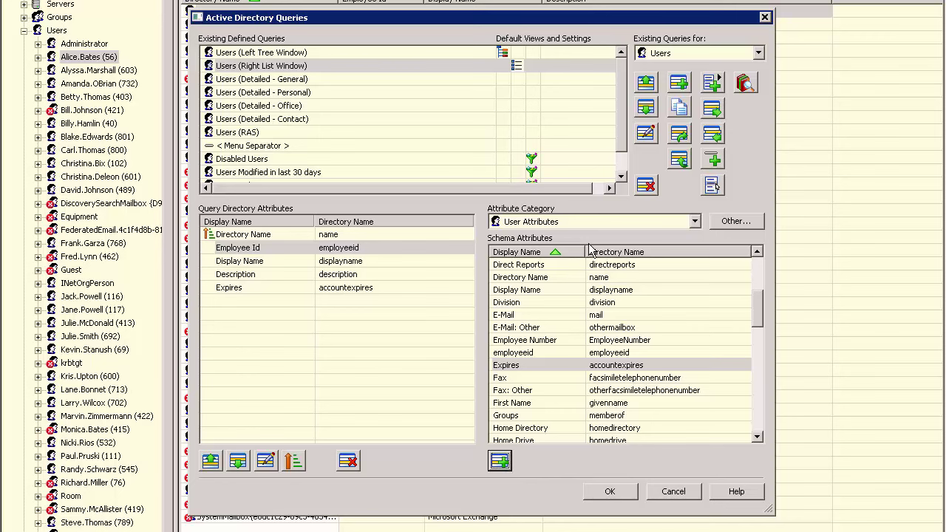
click(679, 83)
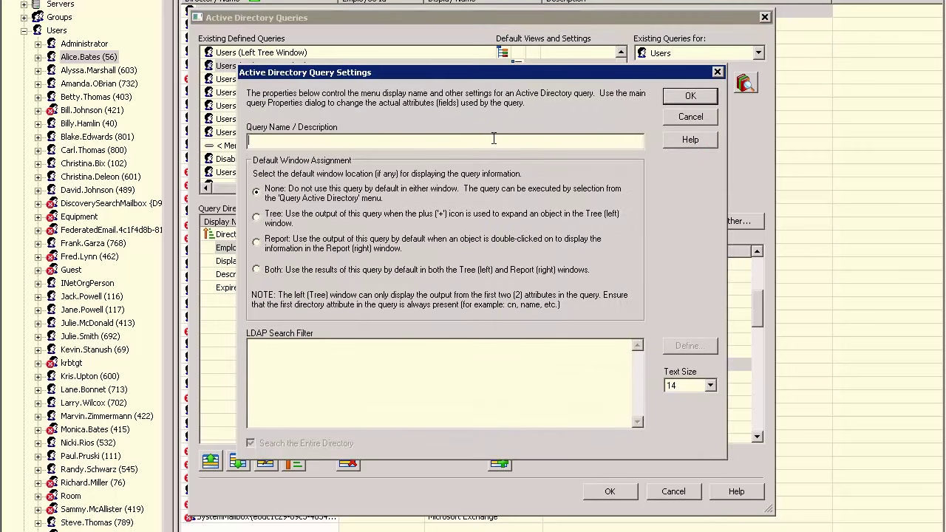
Name the new query 'Users (Detailed - Employee)'.
text(Users (Detailed - Employee))
Confirm the new query's name and add the Directory Name, Display Name and employeeid attributes.
click(689, 98)
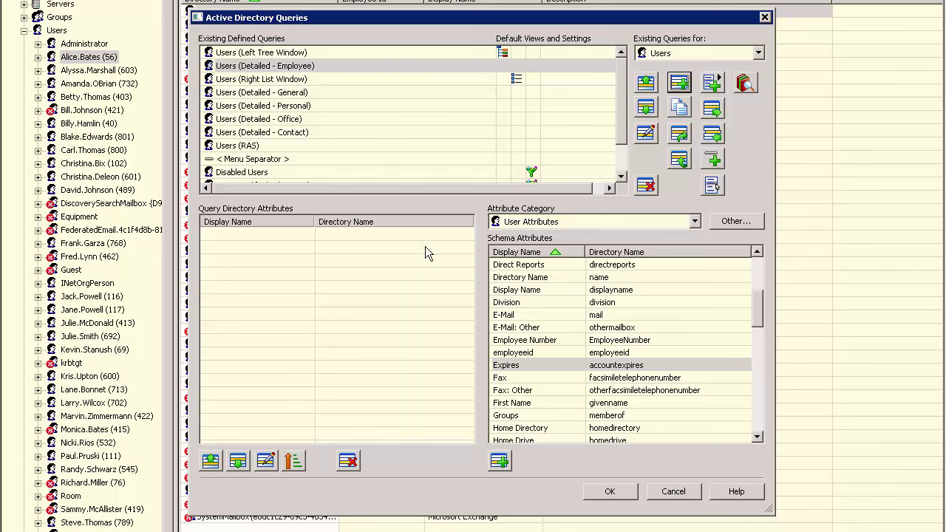
click(510, 279)
double_click(510, 278)
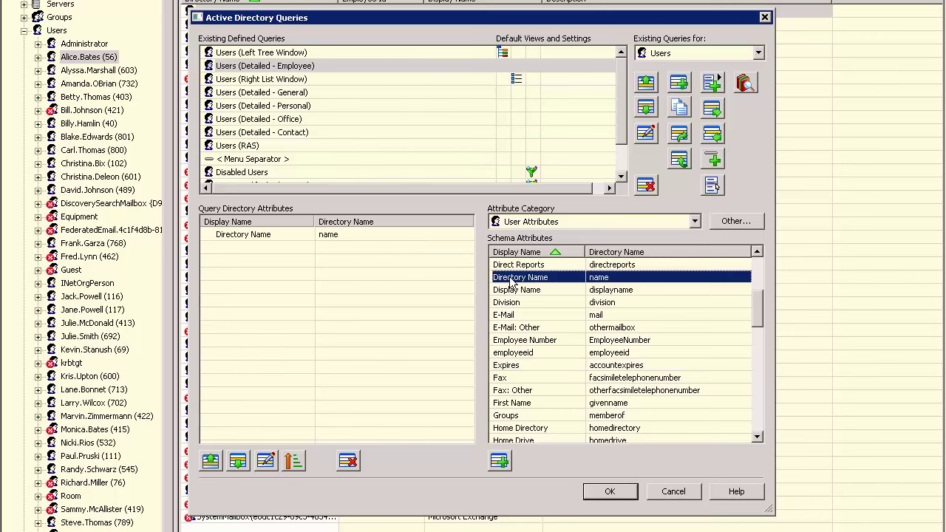
click(512, 292)
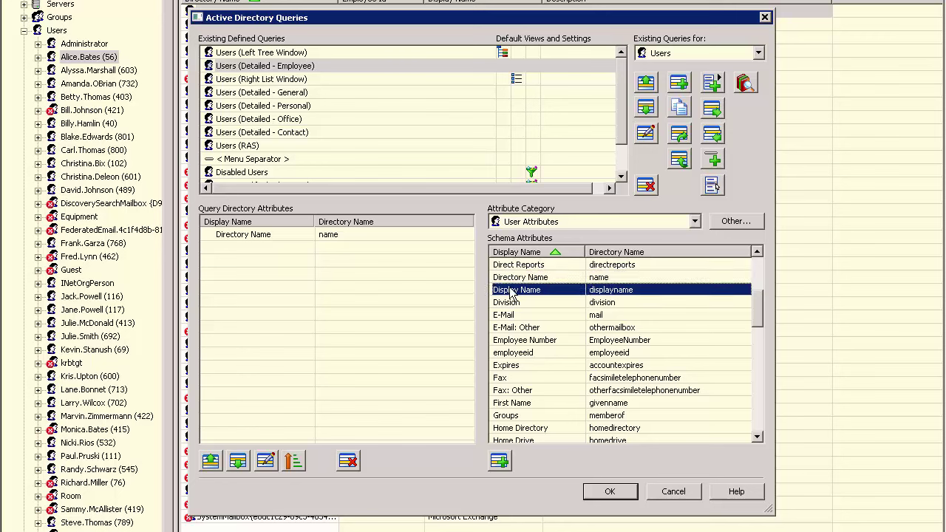
double_click(512, 292)
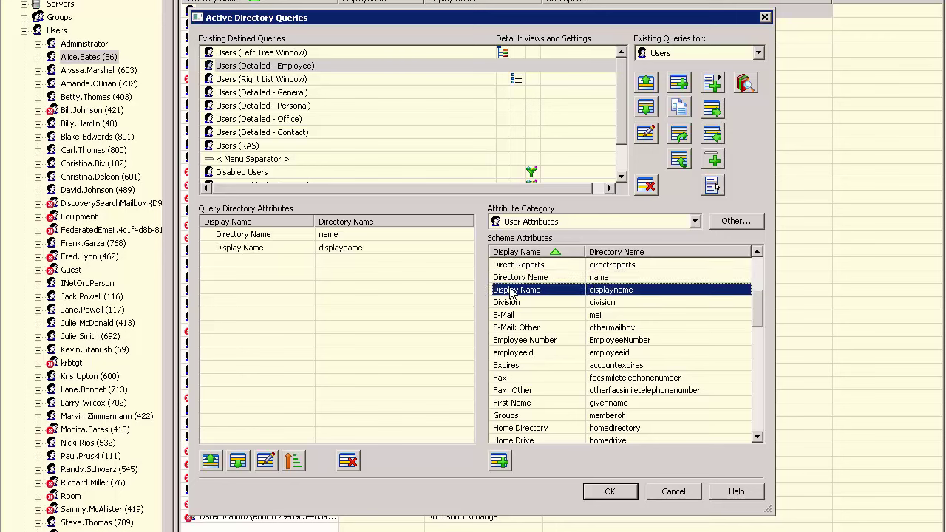
double_click(523, 356)
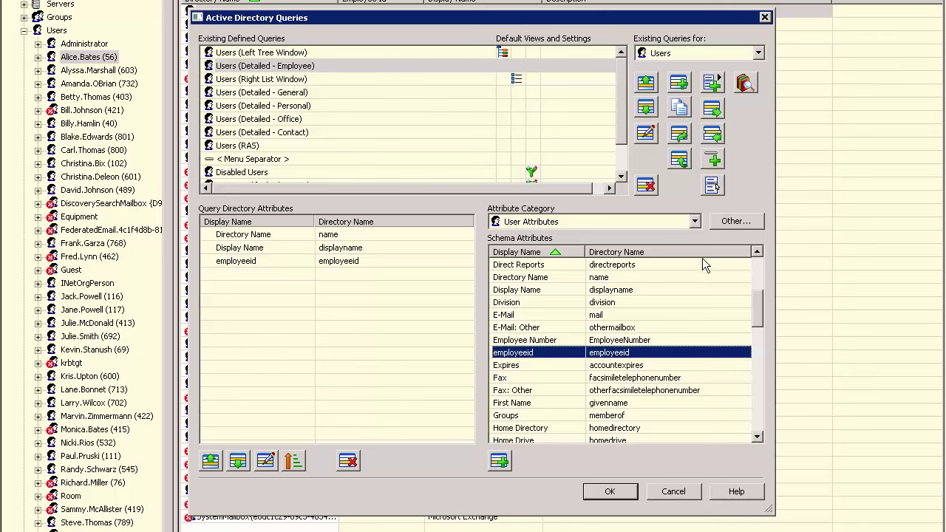
click(758, 249)
click(758, 250)
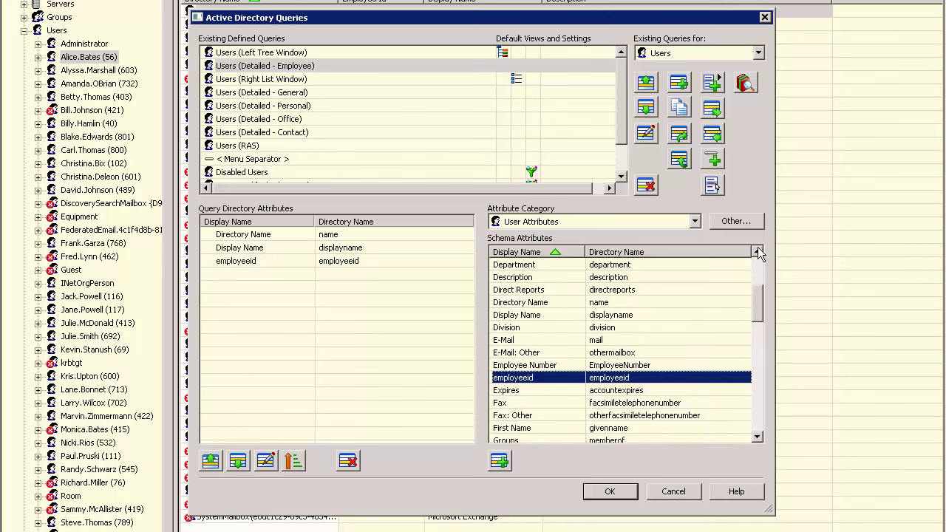
click(758, 249)
Add the Department, Title and E-Mail attributes to the query.
double_click(596, 278)
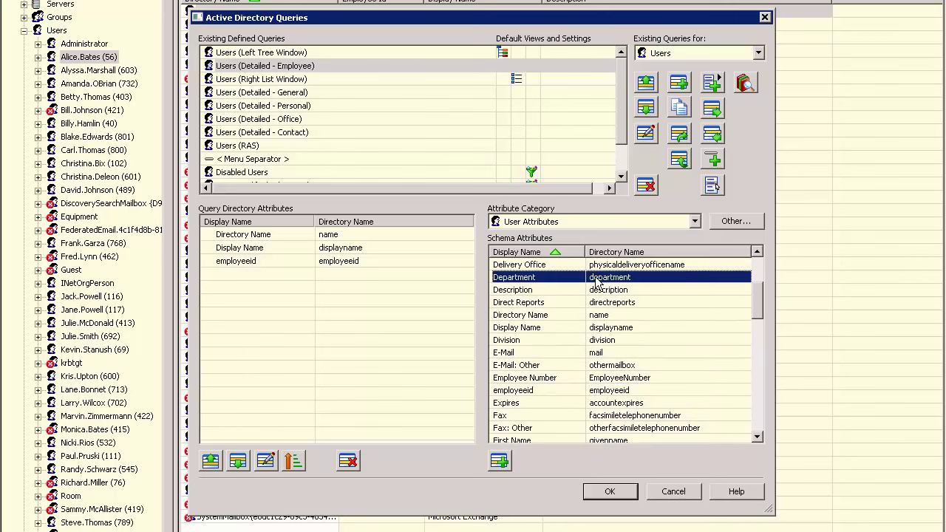
drag(757, 296, 763, 407)
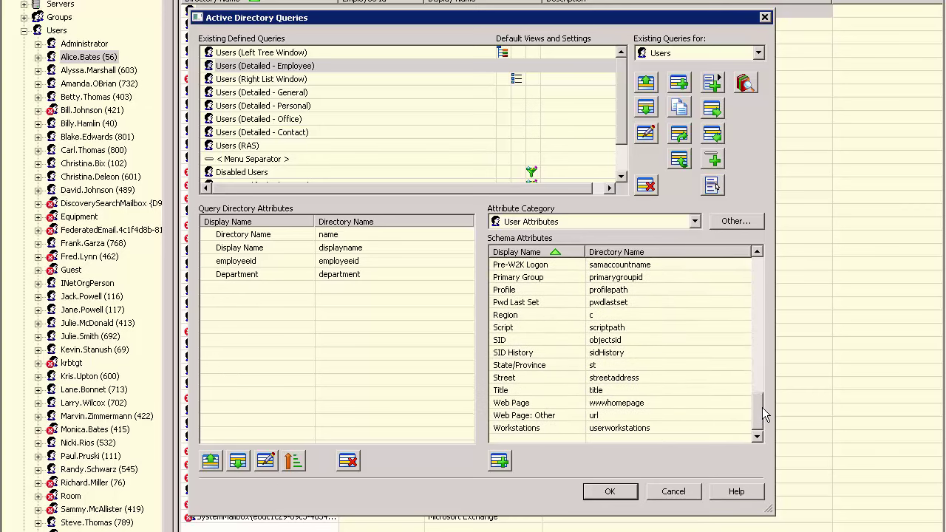
double_click(588, 390)
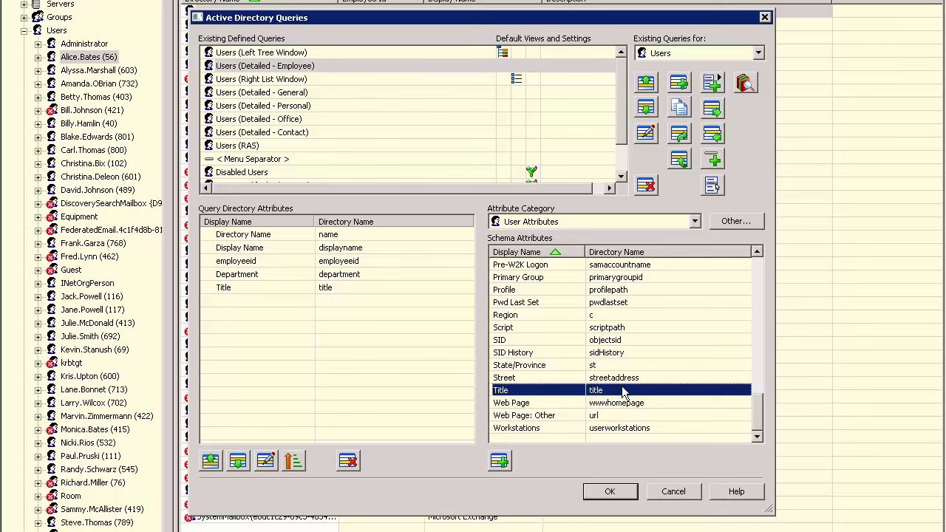
drag(759, 412, 750, 309)
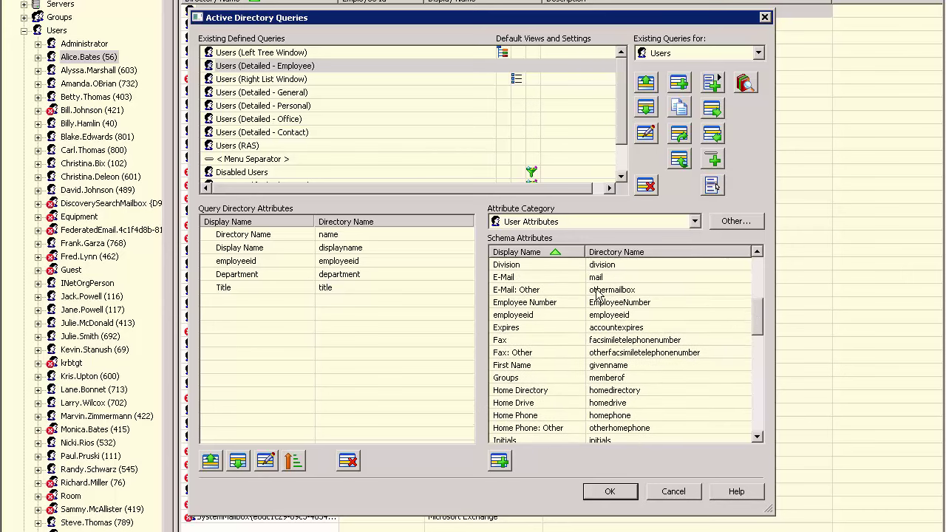
double_click(552, 277)
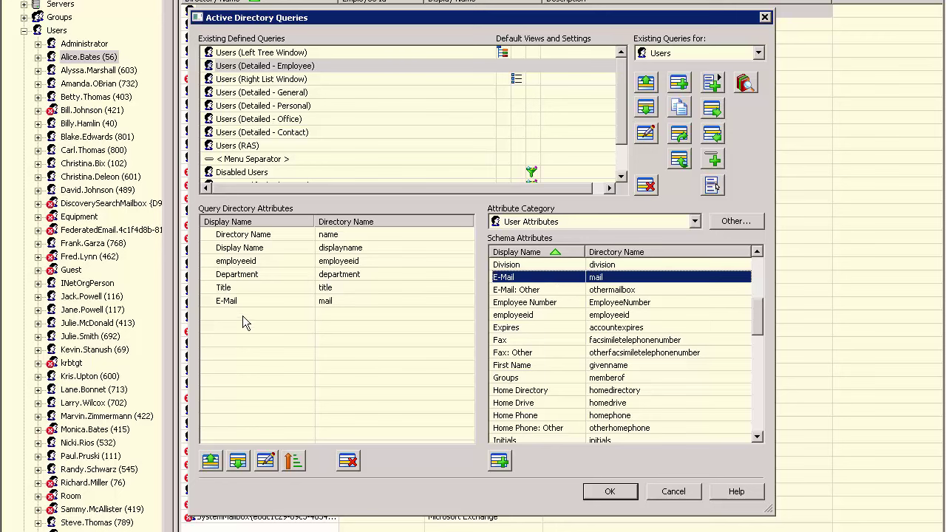
Make employeeid the query's sort column and save the query.
click(252, 262)
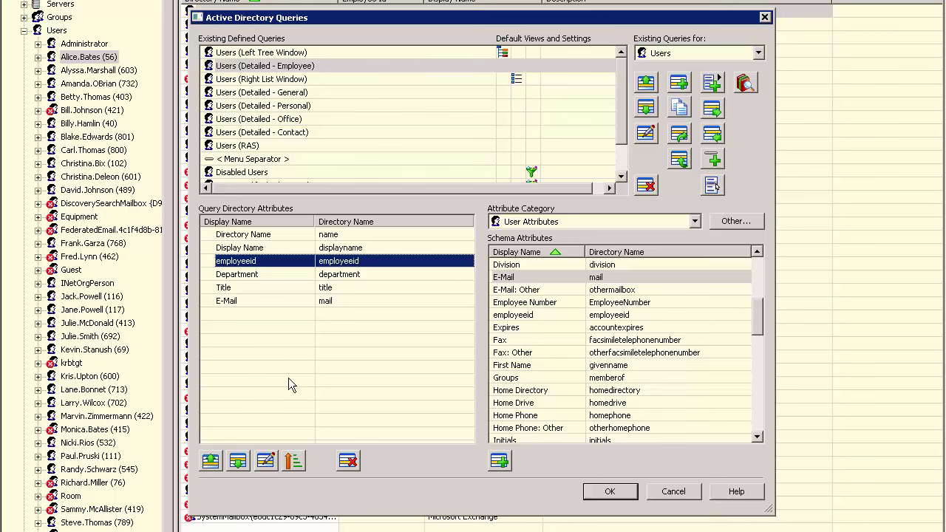
click(302, 466)
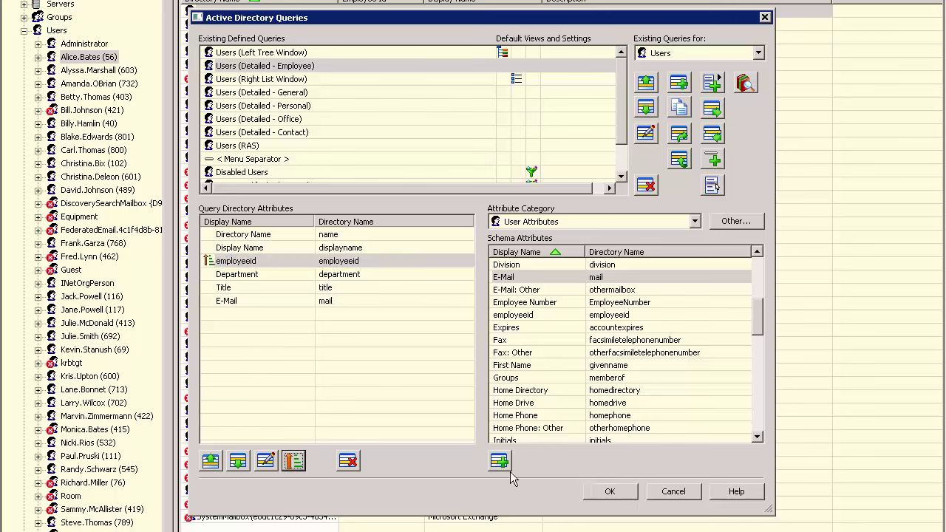
click(596, 495)
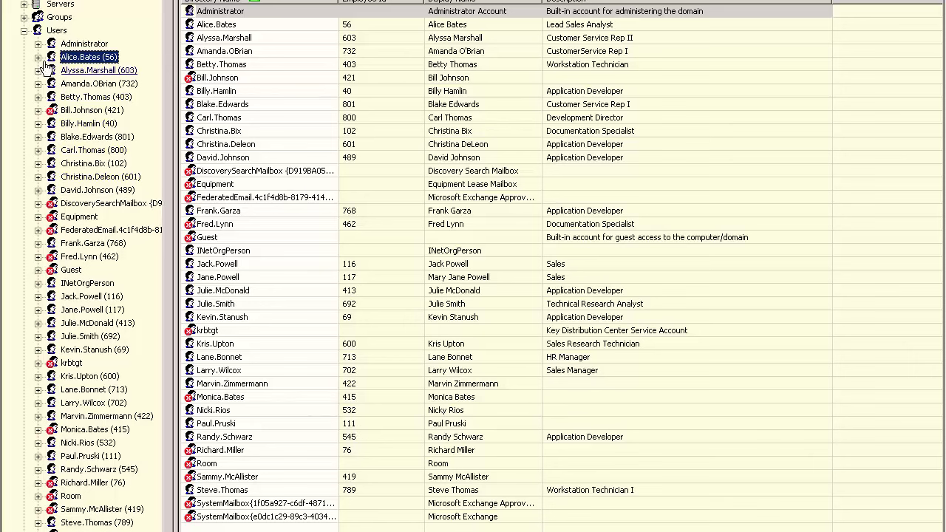
Collapse and re-expand the Users node so the list reloads with the Expires column.
click(23, 31)
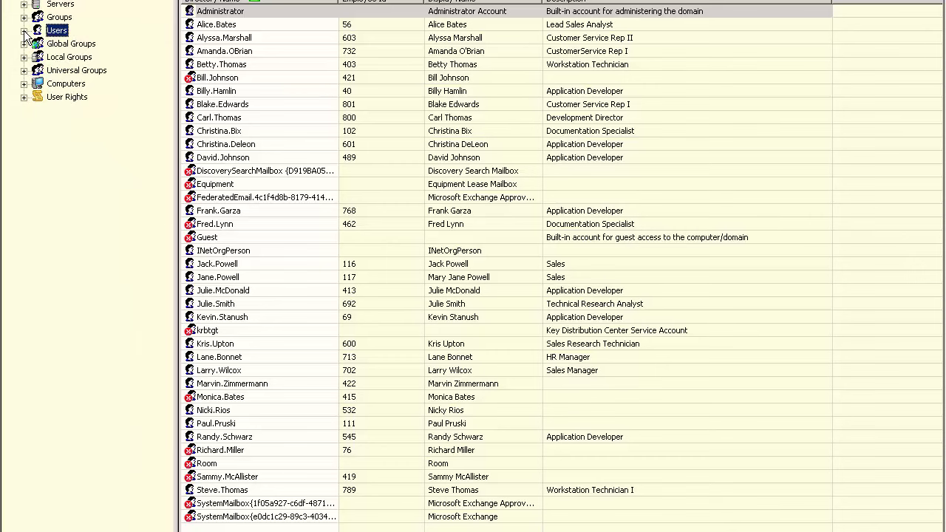
click(24, 30)
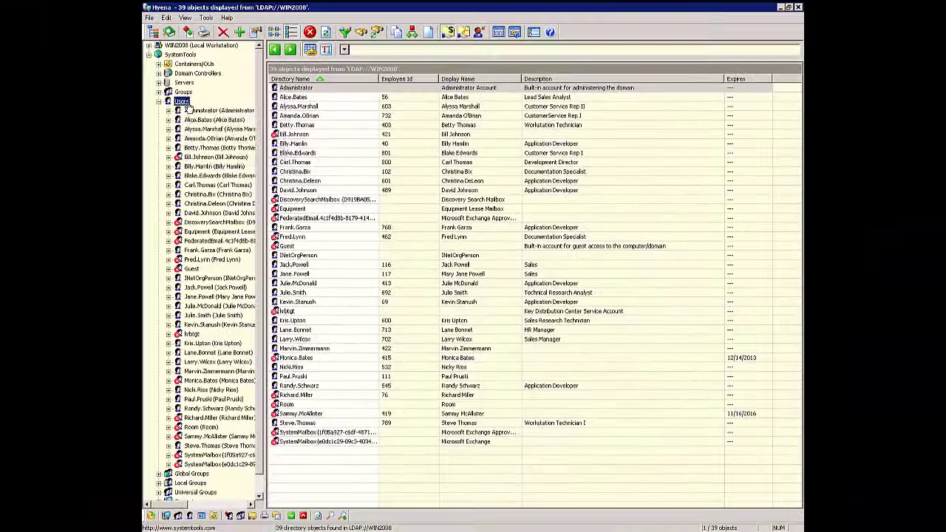
Run the Users (Detailed - Employee) Active Directory query on the Users node.
right_click(59, 31)
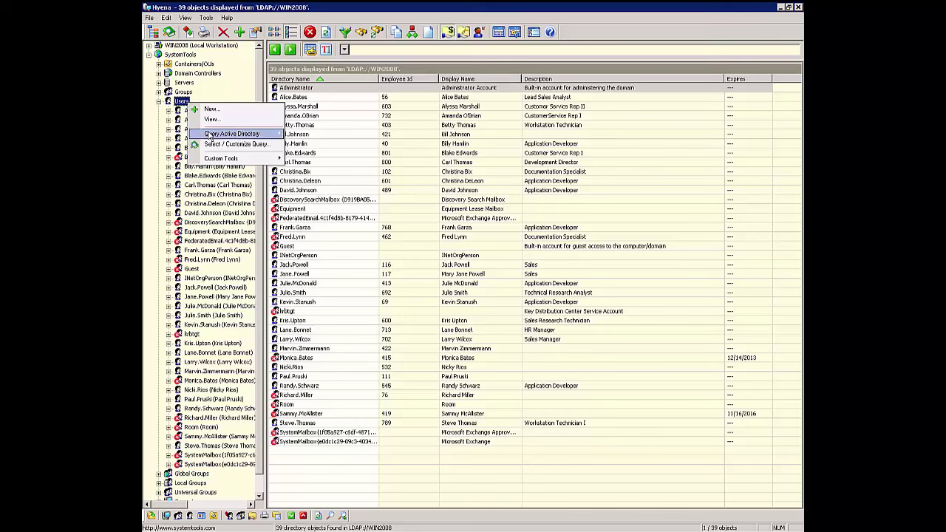
mouse_move(221, 134)
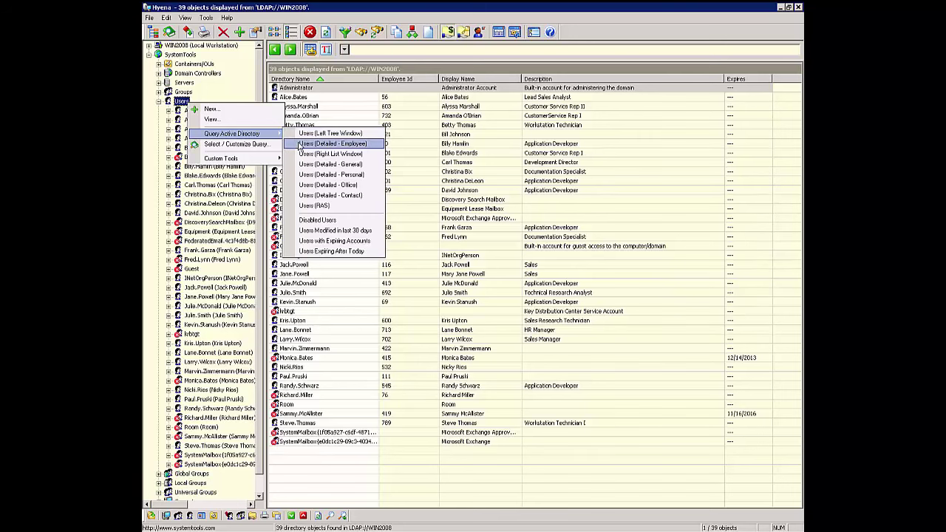
click(300, 145)
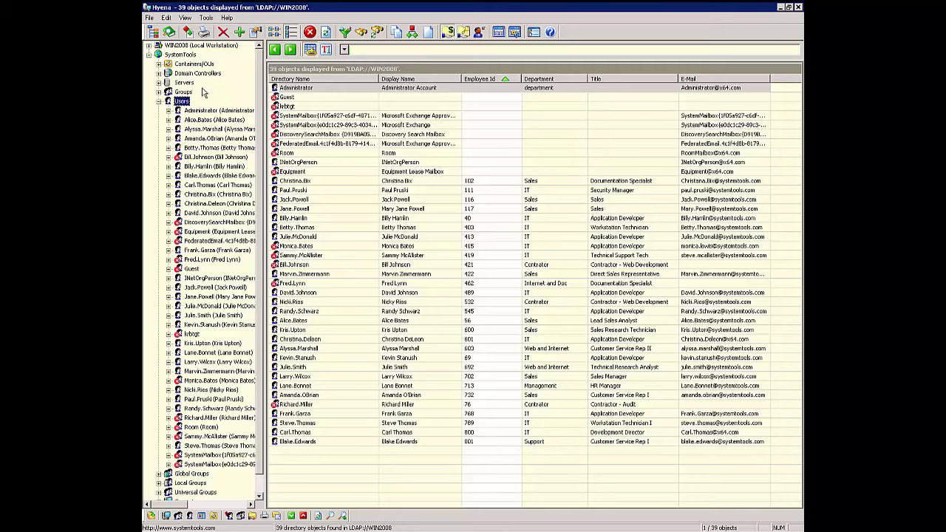
Open the Active Directory Queries editor and list the existing Computers queries.
click(170, 32)
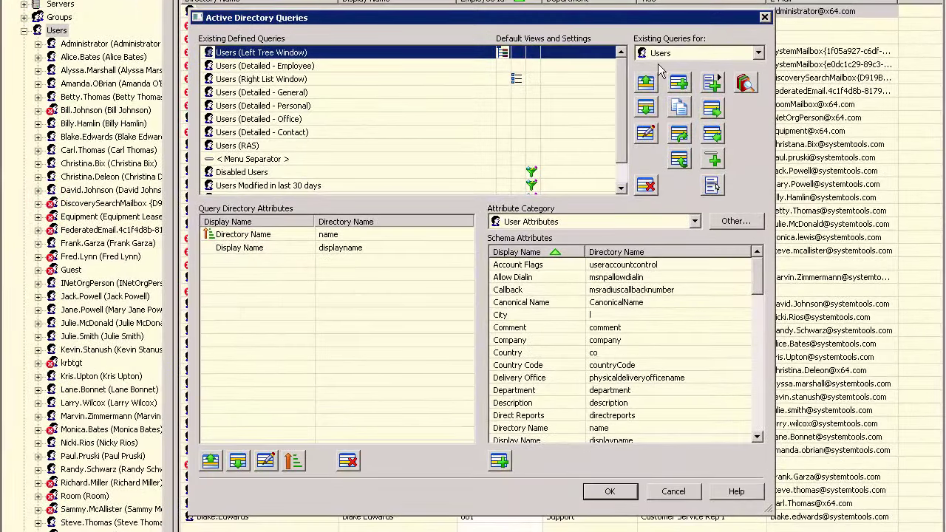
click(758, 56)
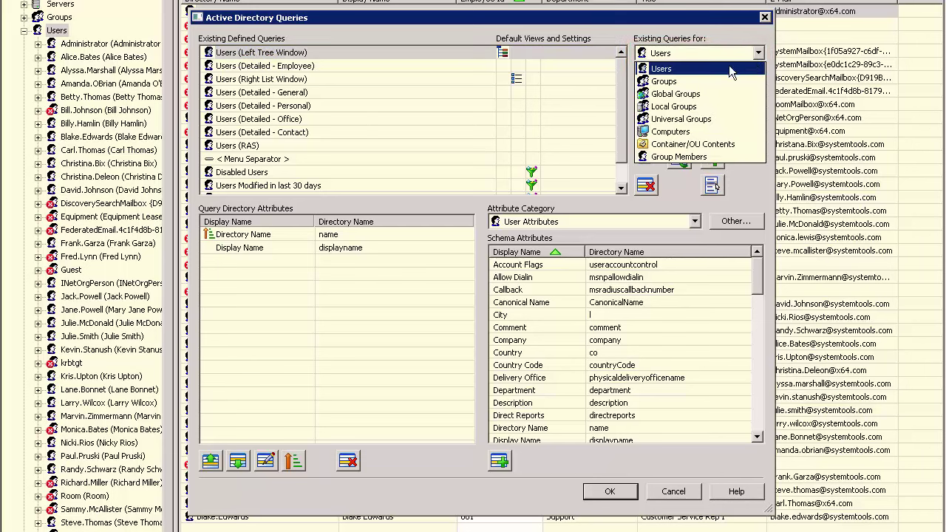
click(687, 132)
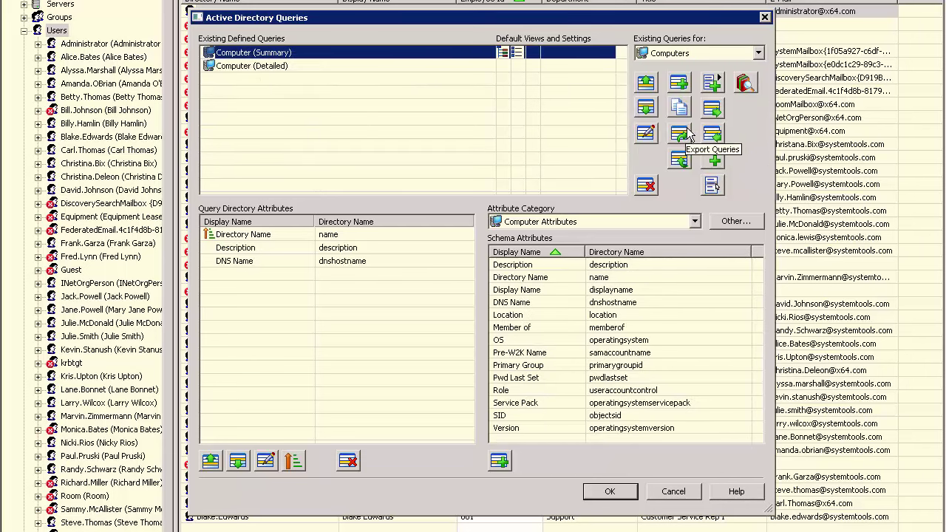